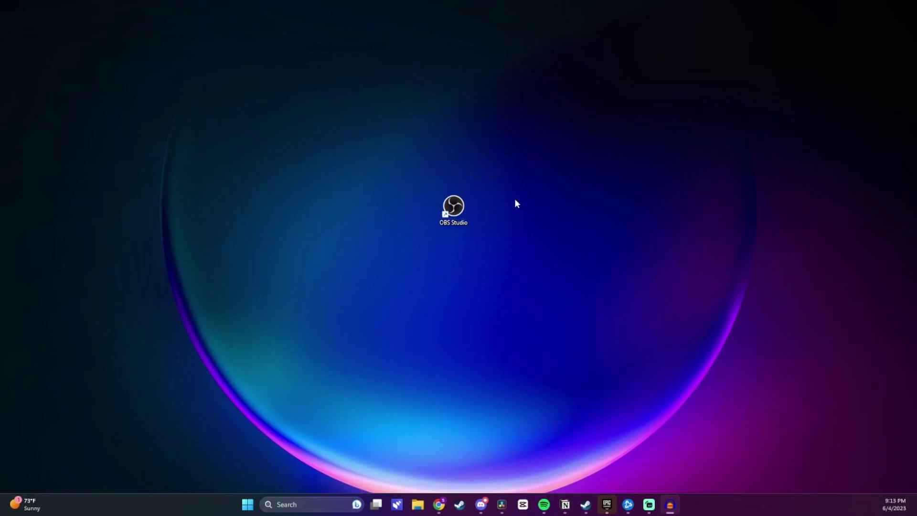
Launch OBS Studio from its desktop shortcut
left_click_drag(488, 230, 393, 177)
left_click(493, 229)
double_click(461, 213)
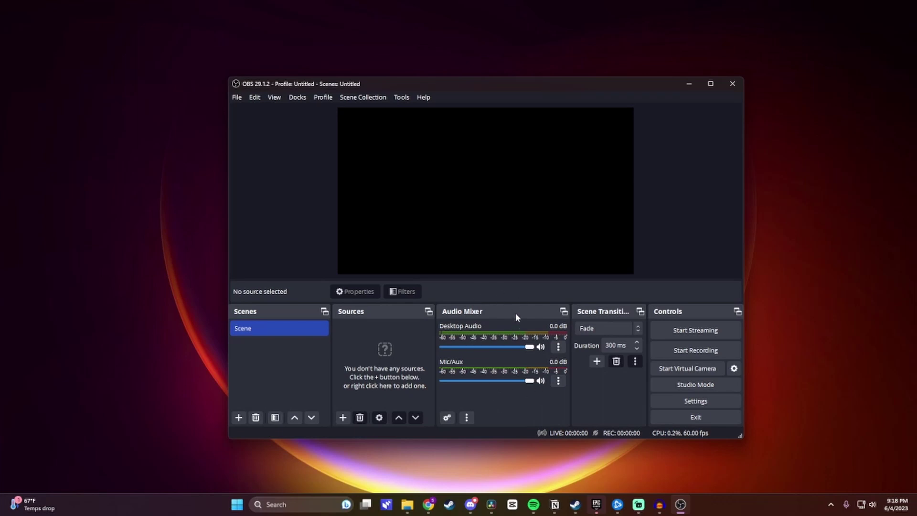
Set the Desktop Audio device to Speakers (Scarlett Solo USB) in its properties
left_click(559, 346)
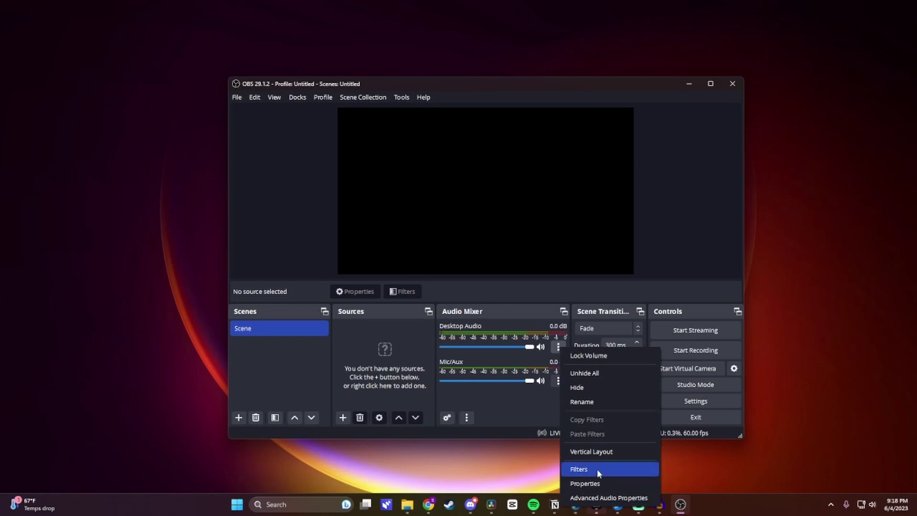
left_click(597, 484)
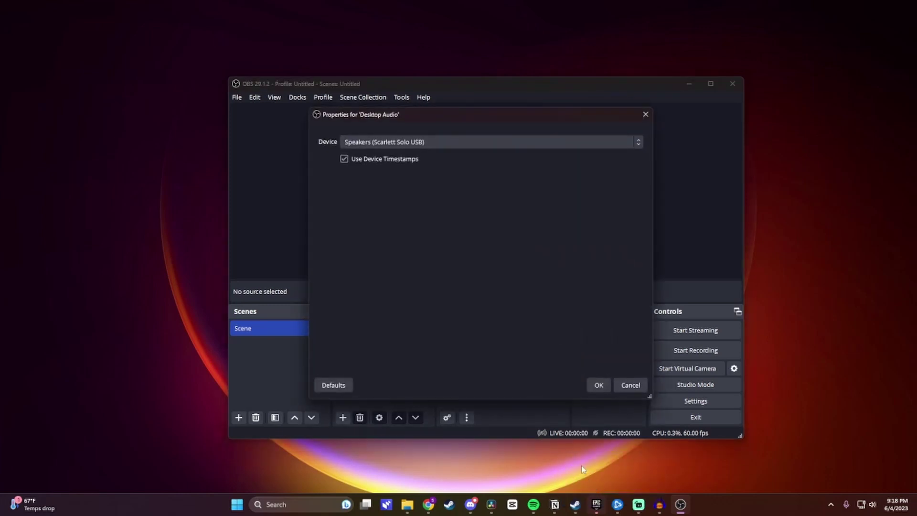
left_click(412, 139)
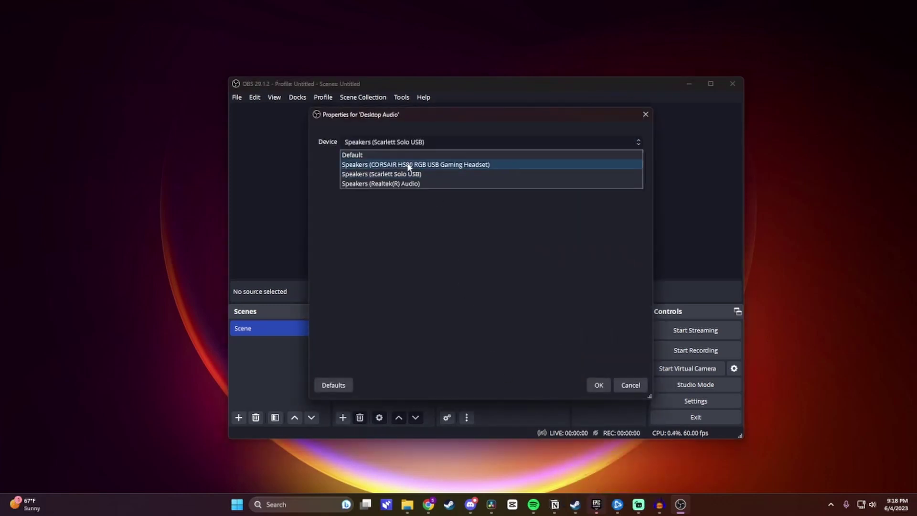
left_click(402, 175)
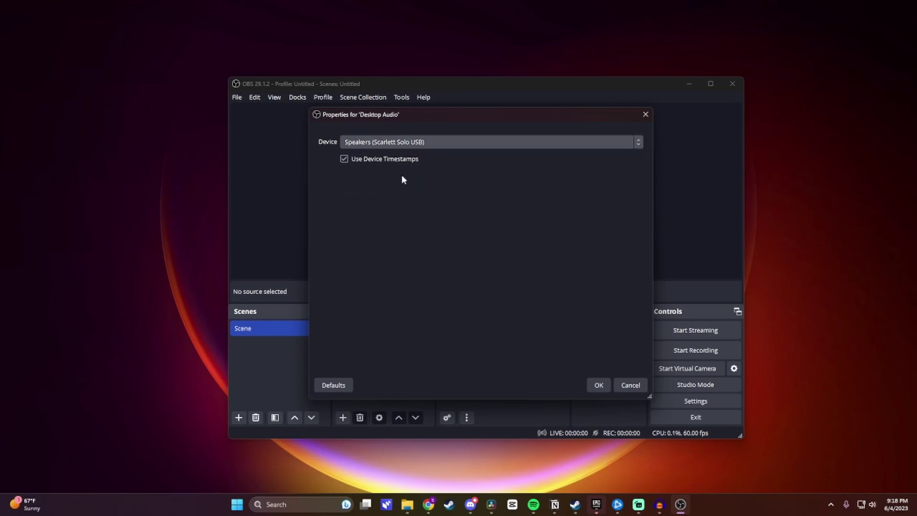
left_click(599, 386)
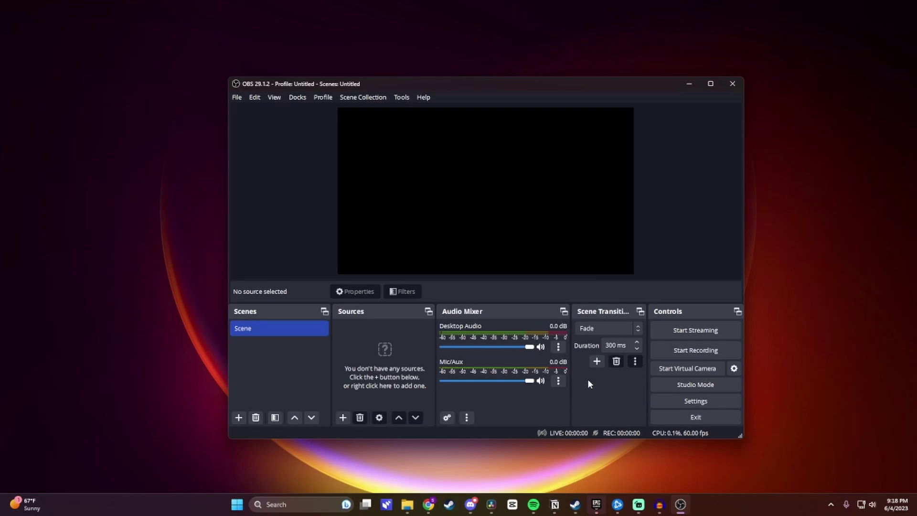
Switch Mic/Aux to the CORSAIR HS80 headset microphone and return Desktop Audio to 0.0 dB
left_click(559, 384)
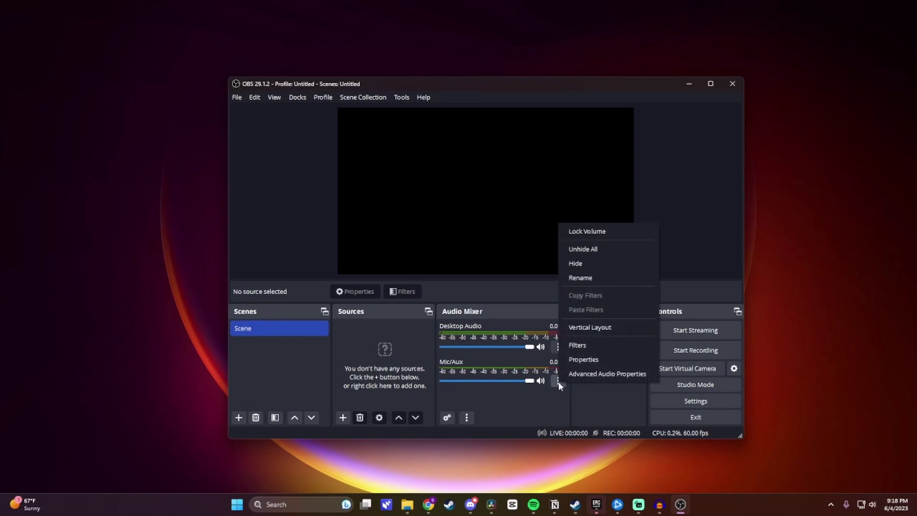
left_click(581, 359)
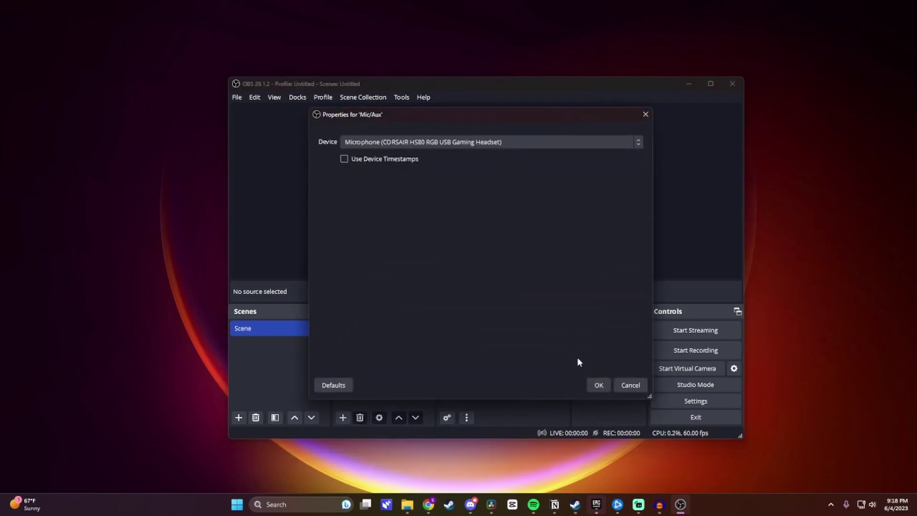
left_click(426, 142)
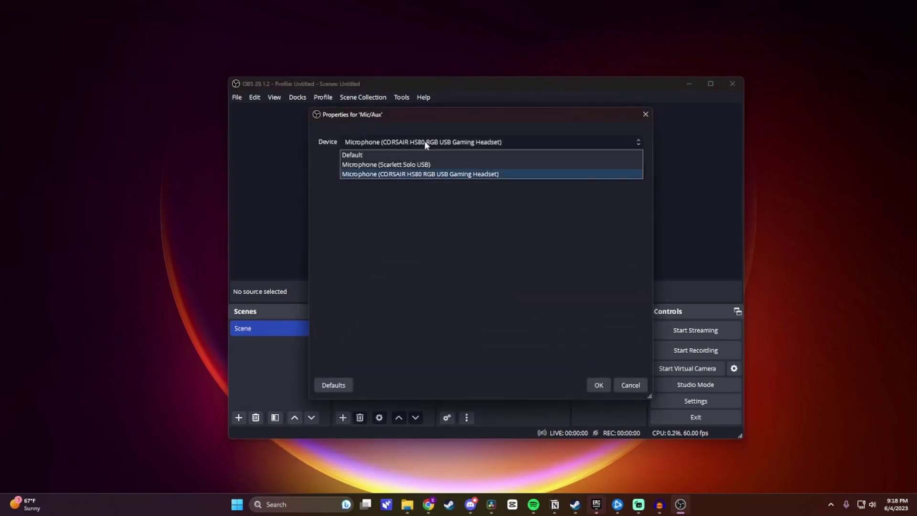
left_click(426, 175)
left_click(598, 385)
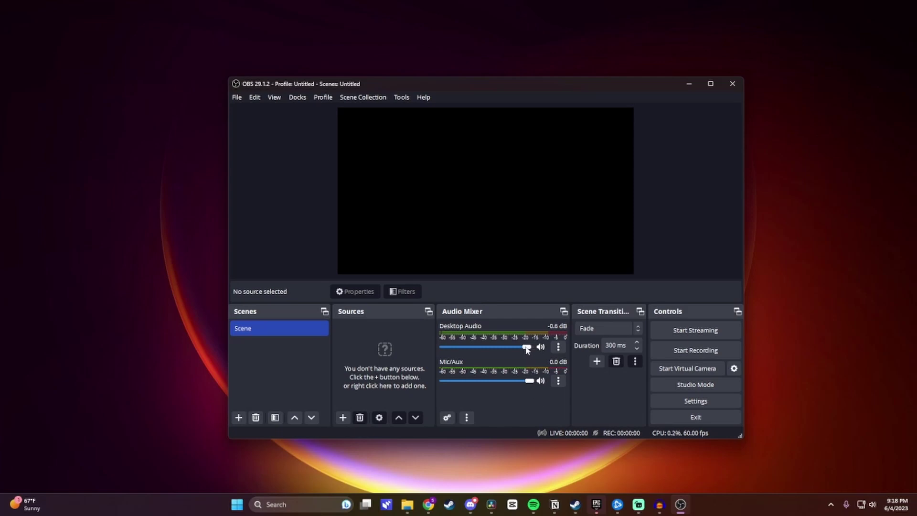
left_click_drag(526, 348, 532, 347)
Create a new scene named 'share screen test' next to the default Scene
left_click(264, 326)
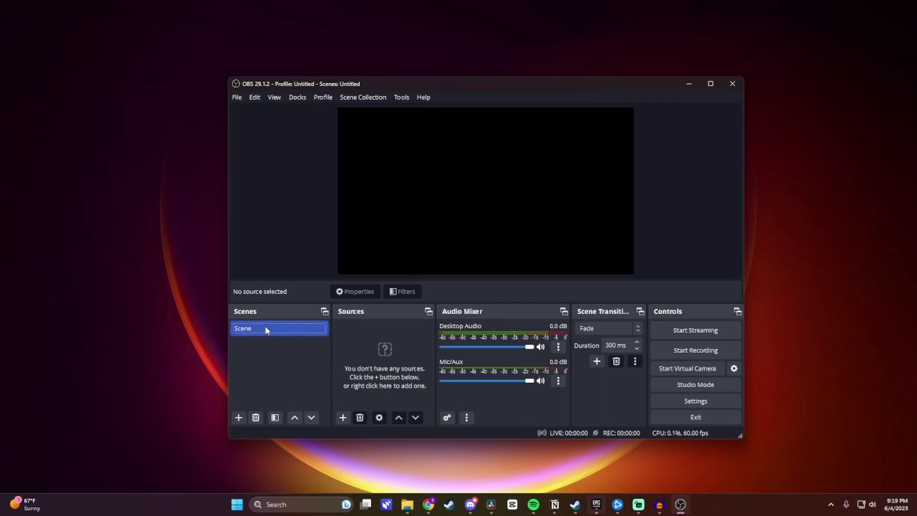
left_click(238, 418)
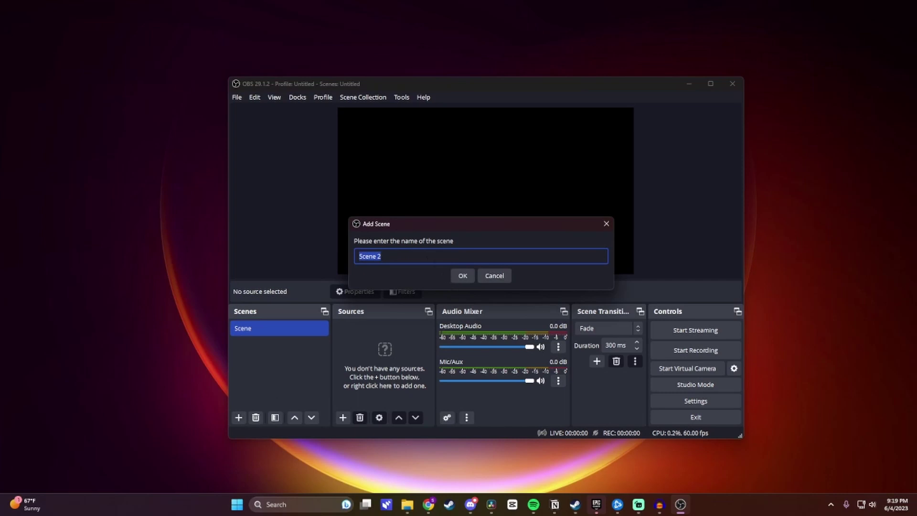
key("BackSpace")
type("share screen test")
left_click(466, 274)
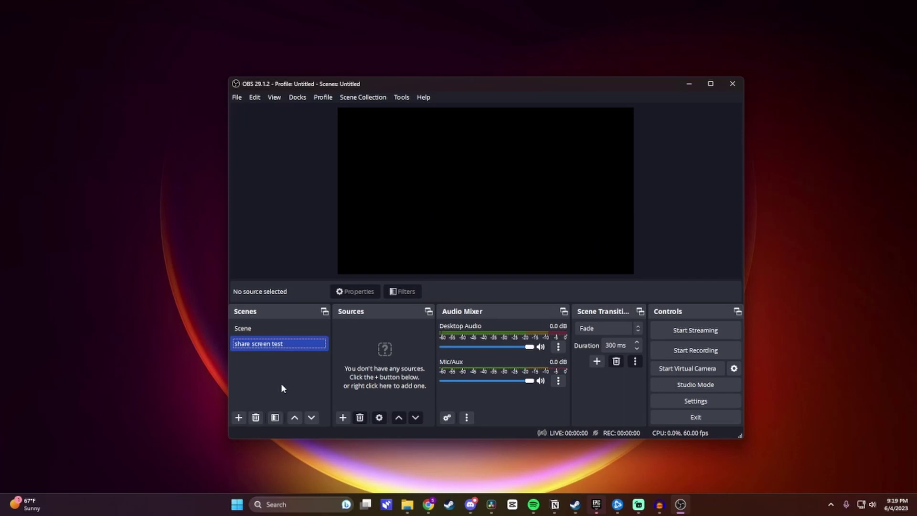
left_click(359, 326)
Add a Display Capture source capturing GN246HL (Primary Monitor) to the scene
left_click(344, 418)
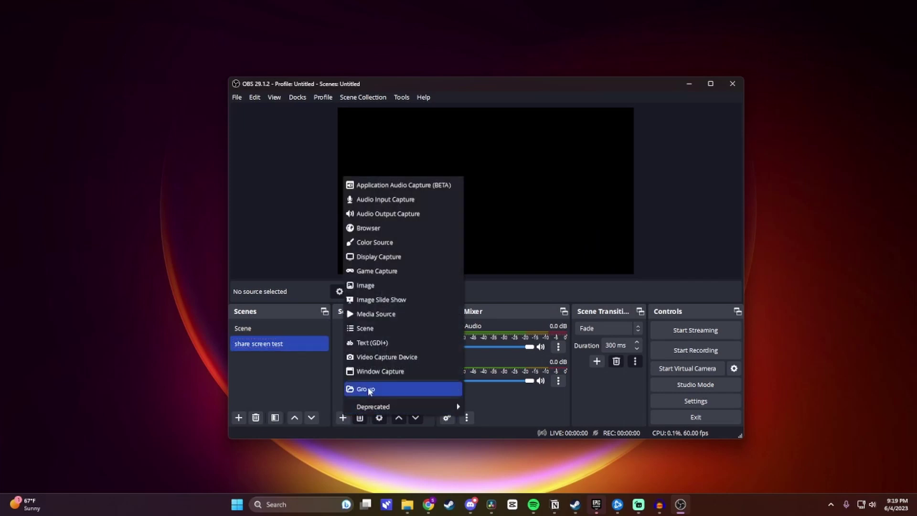
left_click(373, 257)
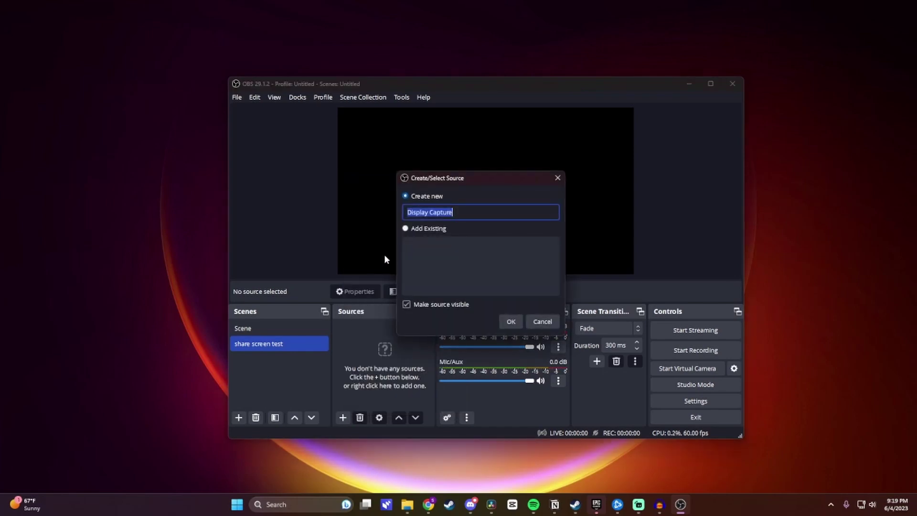
left_click(512, 322)
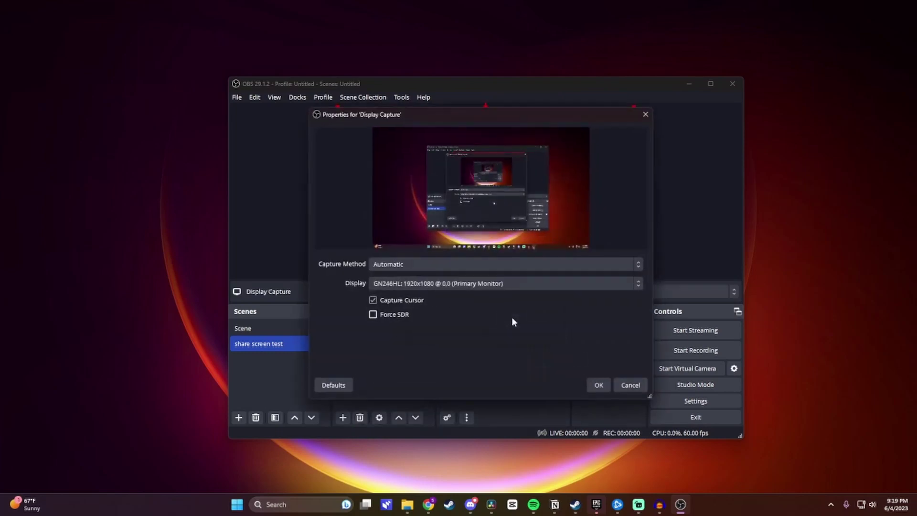
left_click(445, 285)
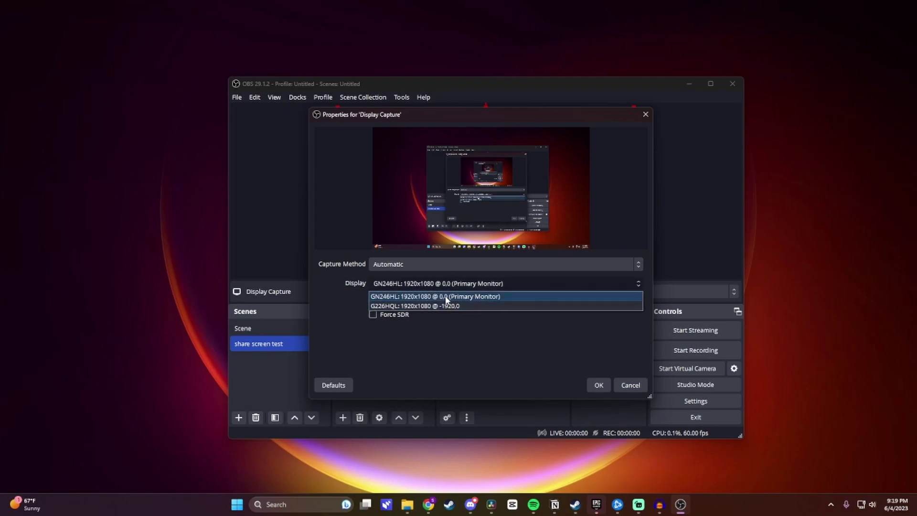
left_click(446, 296)
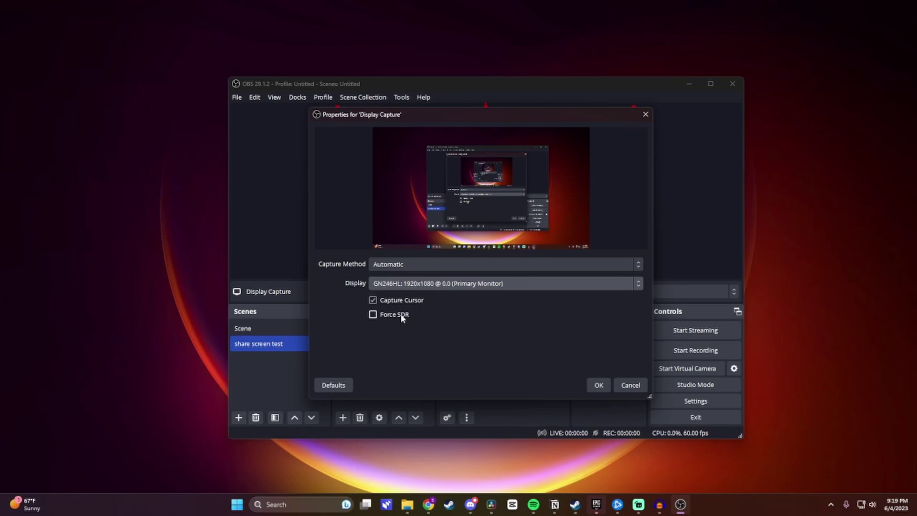
left_click(600, 385)
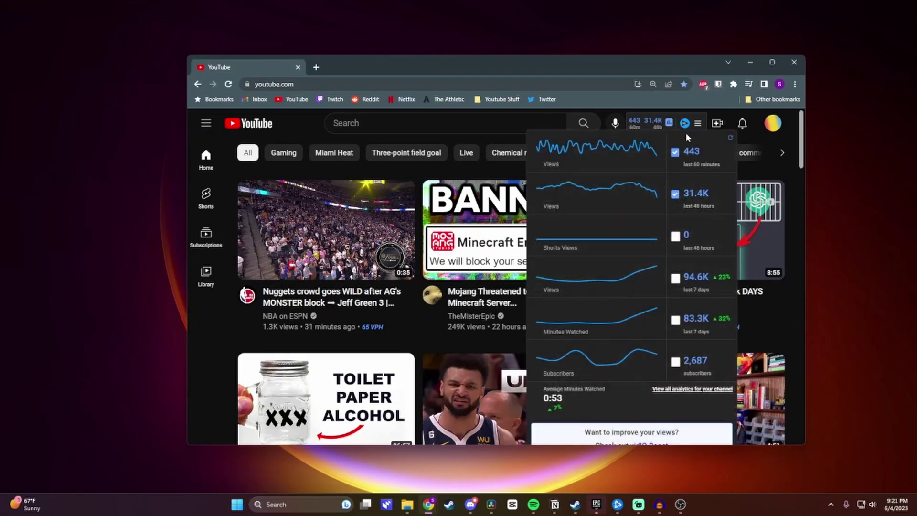
Through YouTube's Create > Go live page, copy the stream key from Stream Settings
left_click(720, 127)
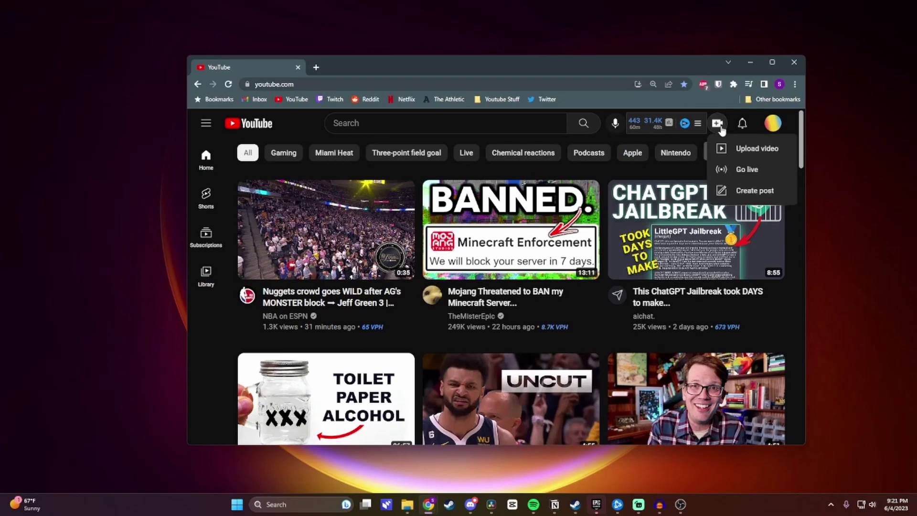
left_click(747, 169)
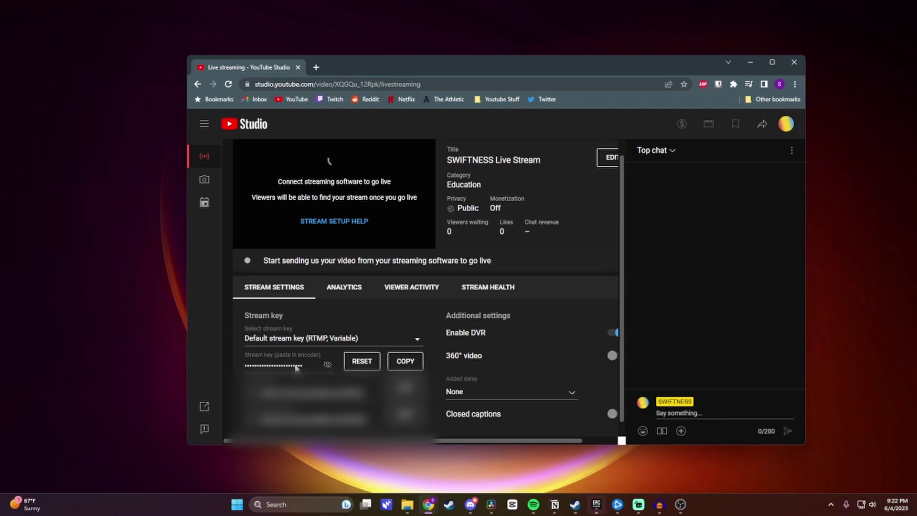
left_click(406, 362)
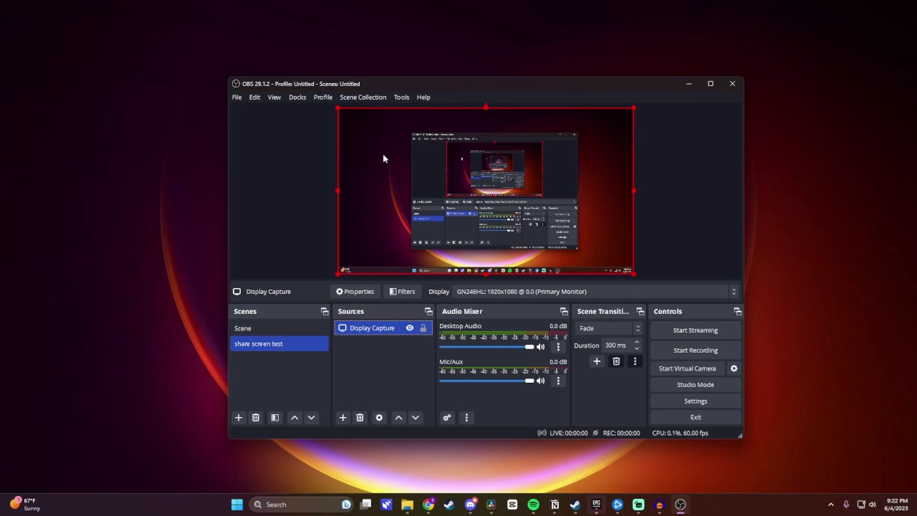
In the OBS Stream settings, keep YouTube - RTMPS as the streaming service
left_click(236, 99)
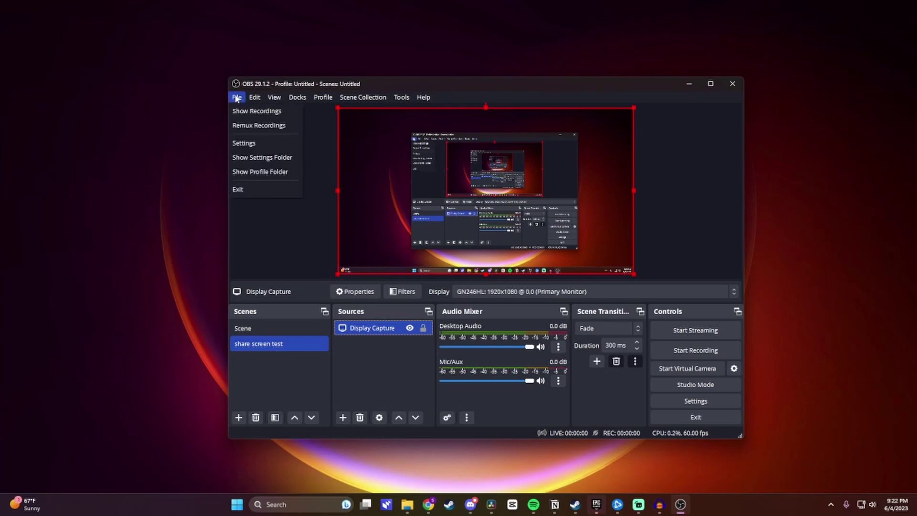
left_click(242, 139)
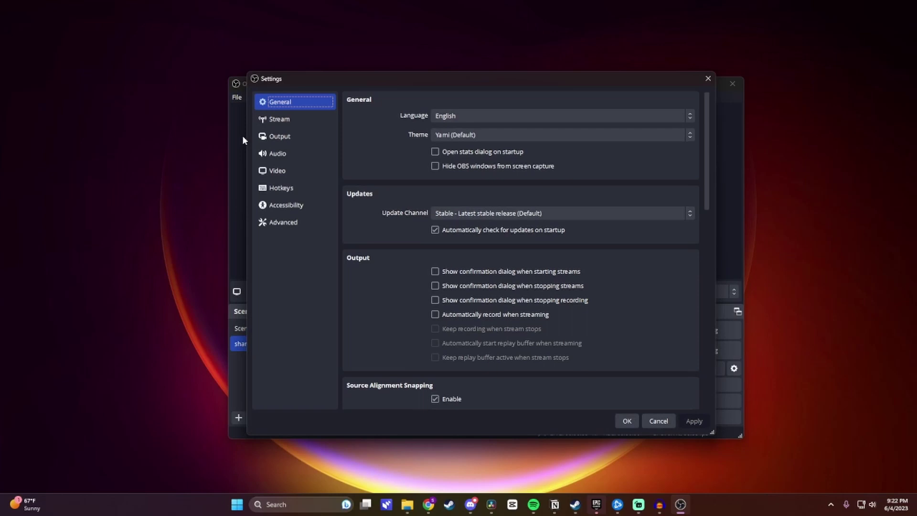
left_click(277, 121)
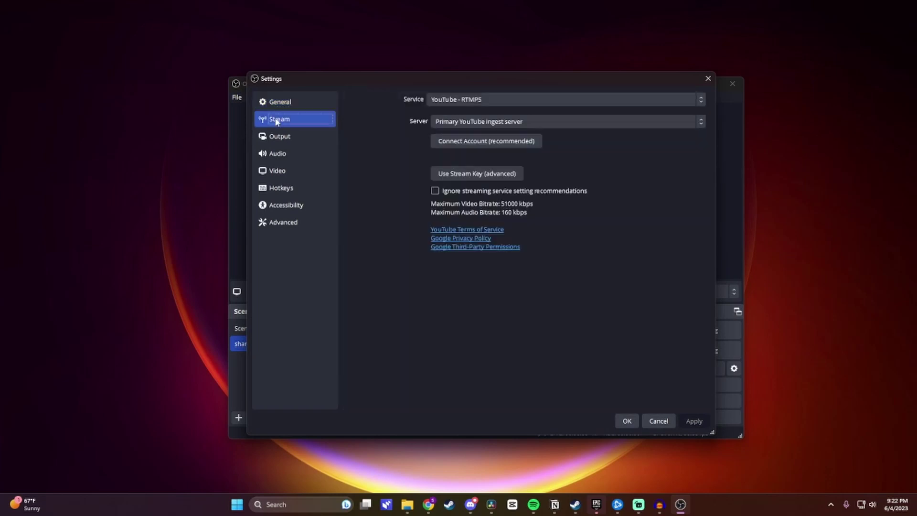
left_click(449, 100)
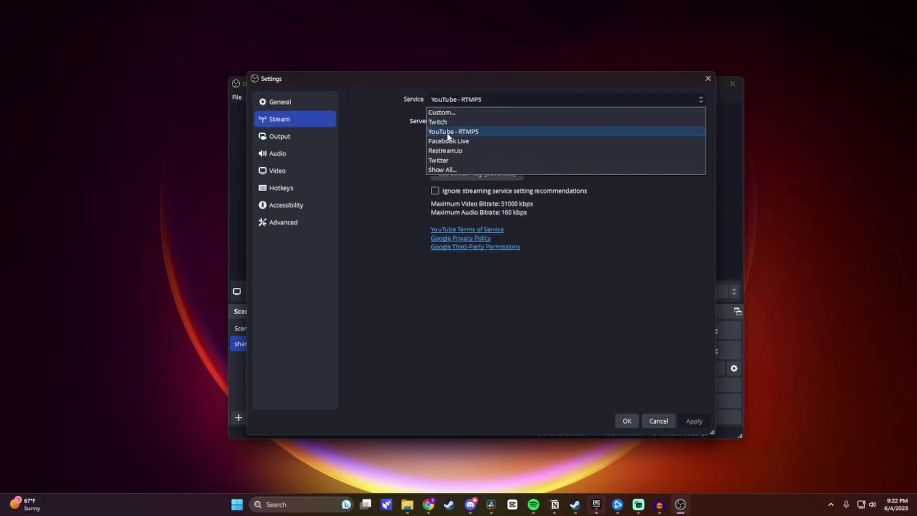
left_click(448, 134)
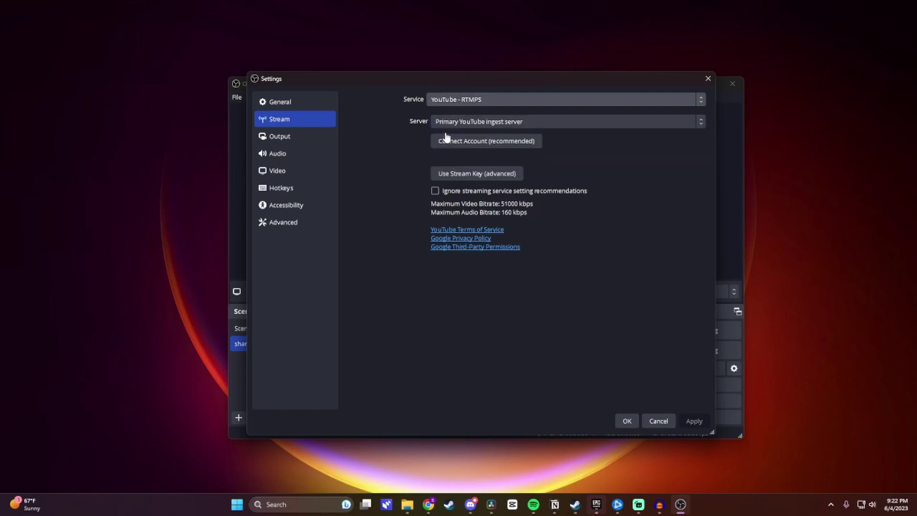
Replace the stream key with the copied YouTube key and apply the settings
left_click(469, 174)
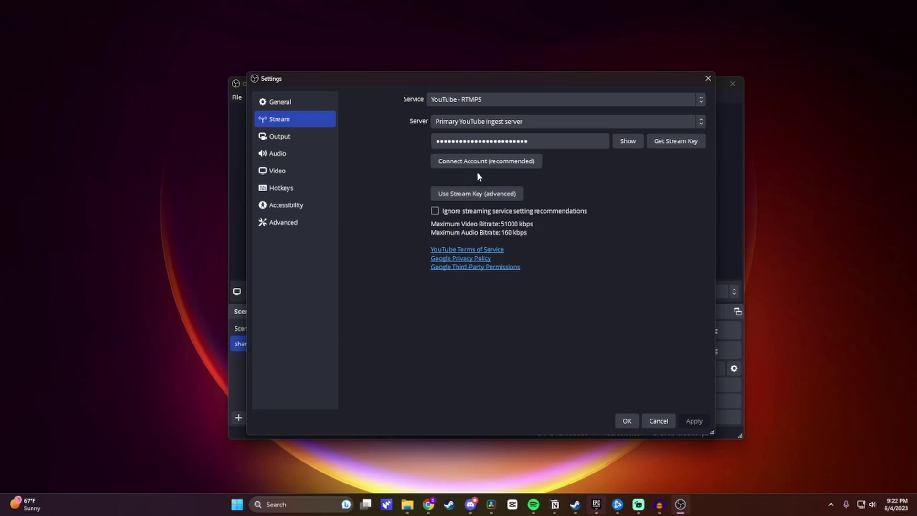
left_click(440, 141)
key("ctrl+a")
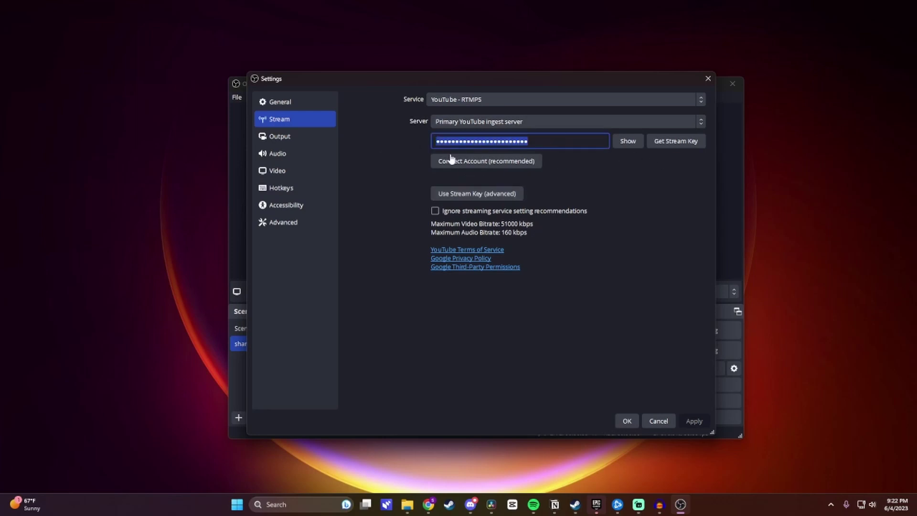
key("BackSpace")
right_click(536, 146)
left_click(581, 200)
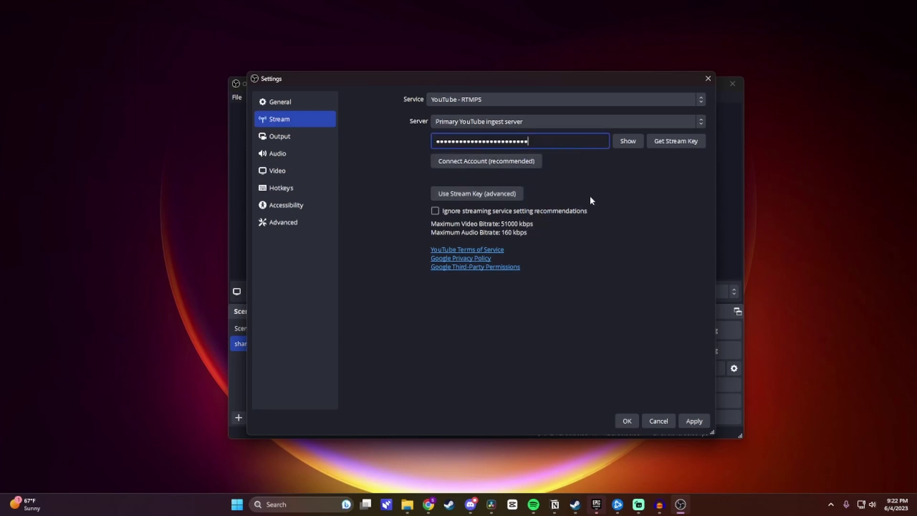
left_click(693, 421)
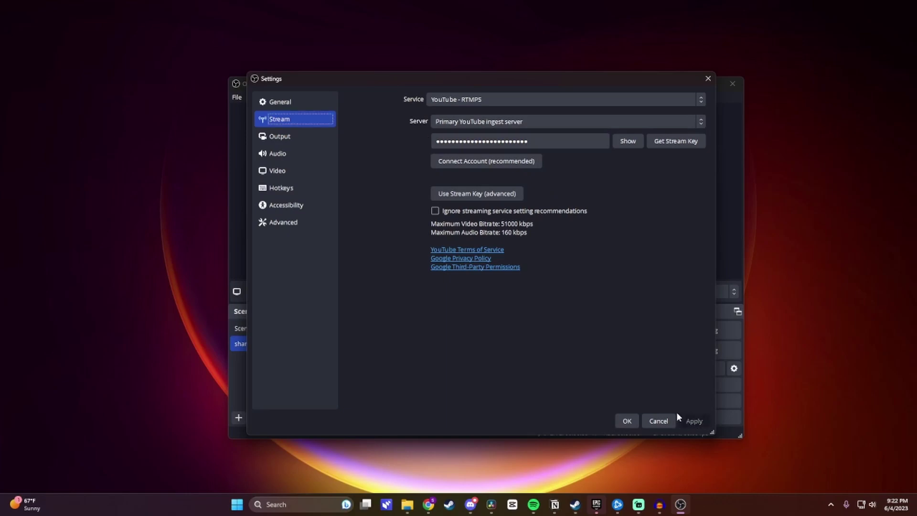
left_click(628, 421)
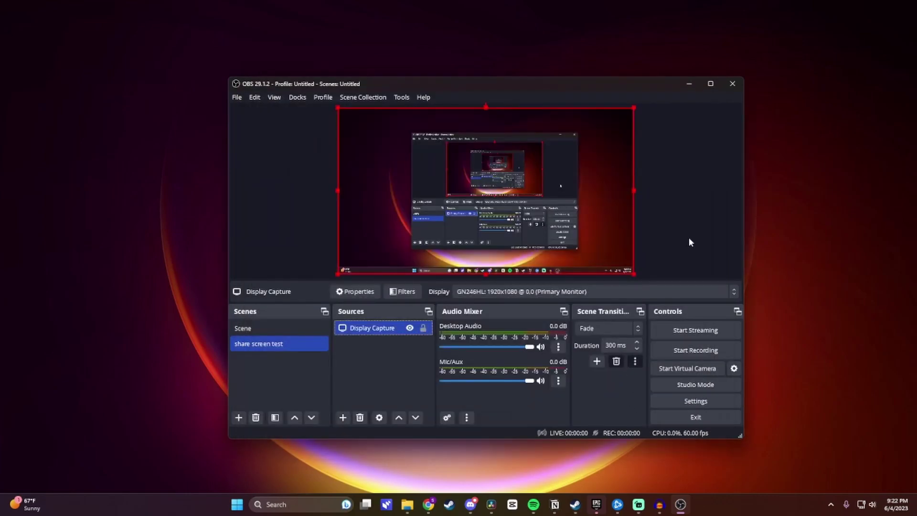